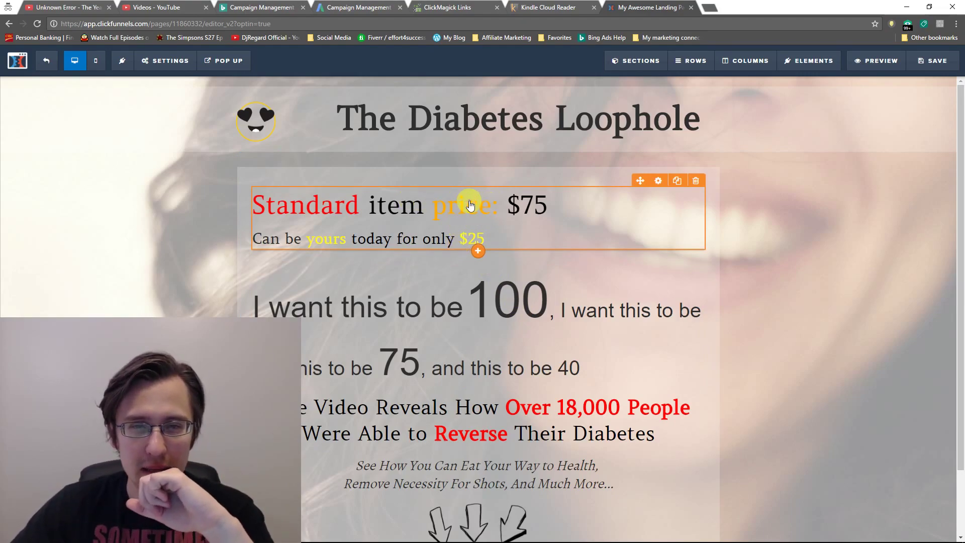
- Open the price text block in the text editor and set both of its lines to a 30px font size
left_click(490, 209)
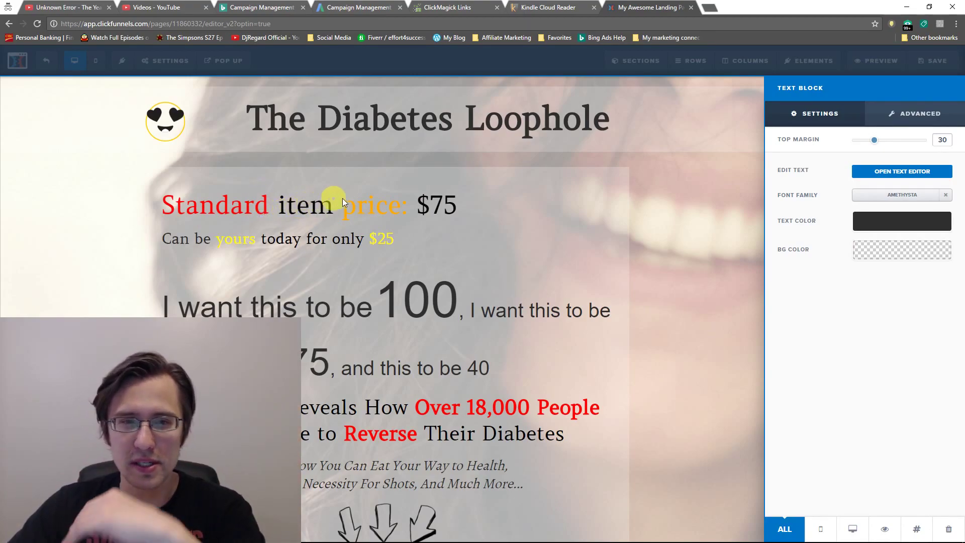
left_click(873, 170)
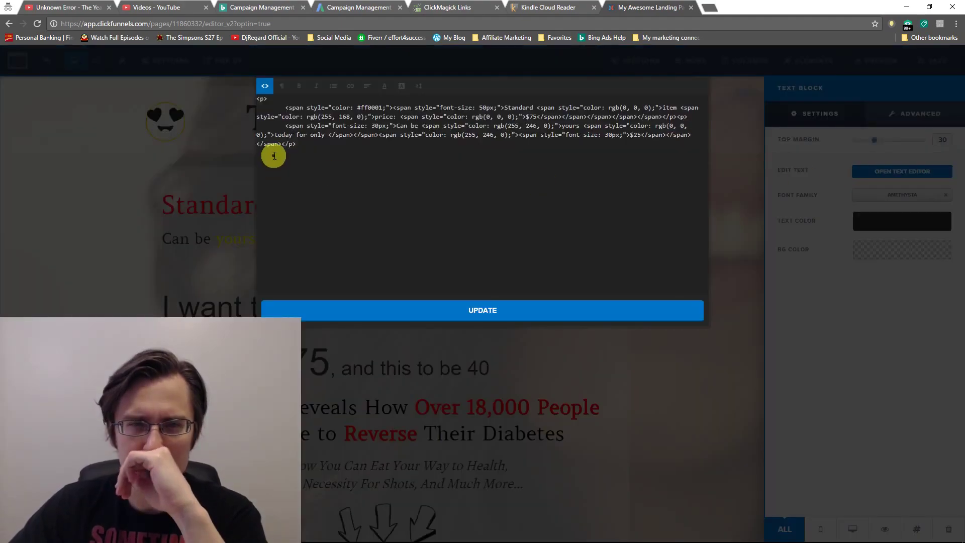
left_click(265, 86)
left_click_drag(480, 126, 264, 101)
left_click(420, 87)
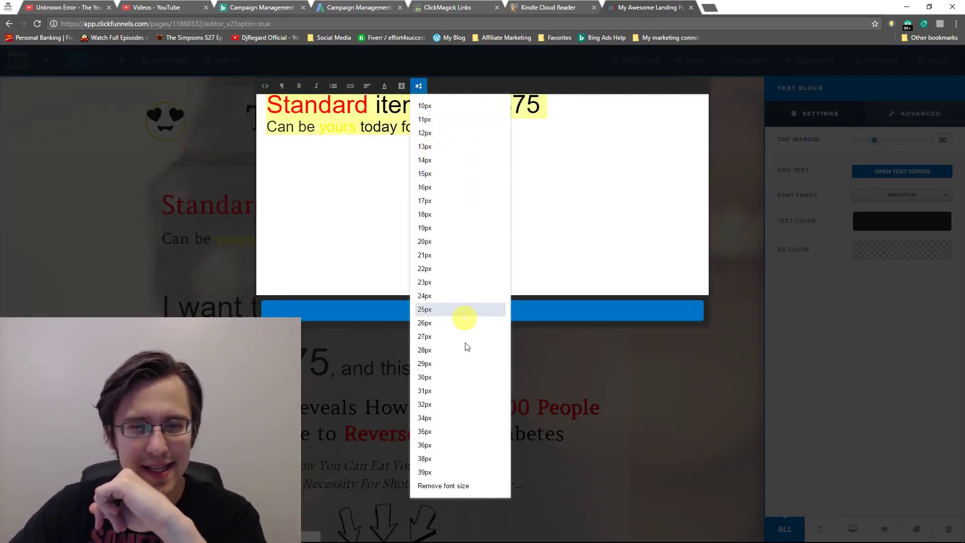
left_click(433, 375)
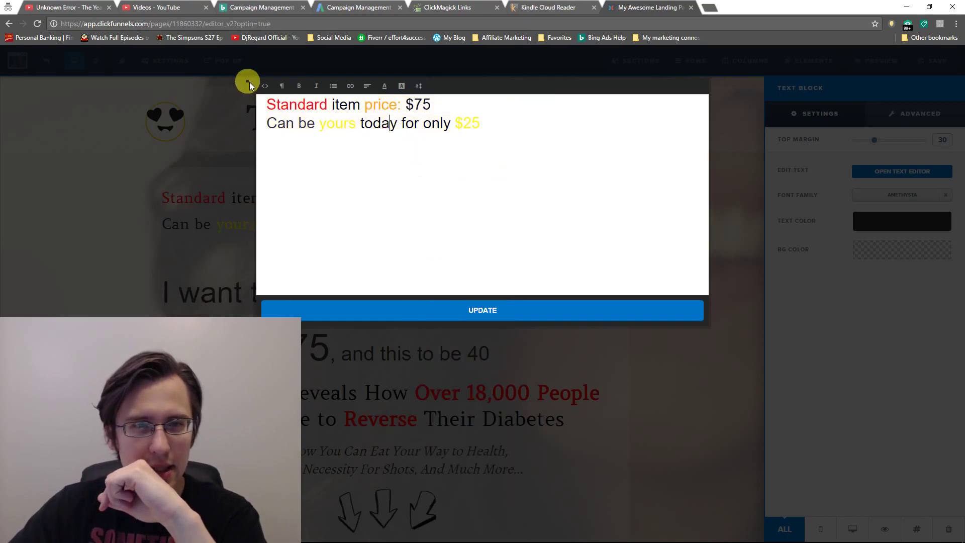
- Insert a <del> tag before the "Standard item price: $75" line in the HTML source, apply it, and review the resulting code
left_click(265, 86)
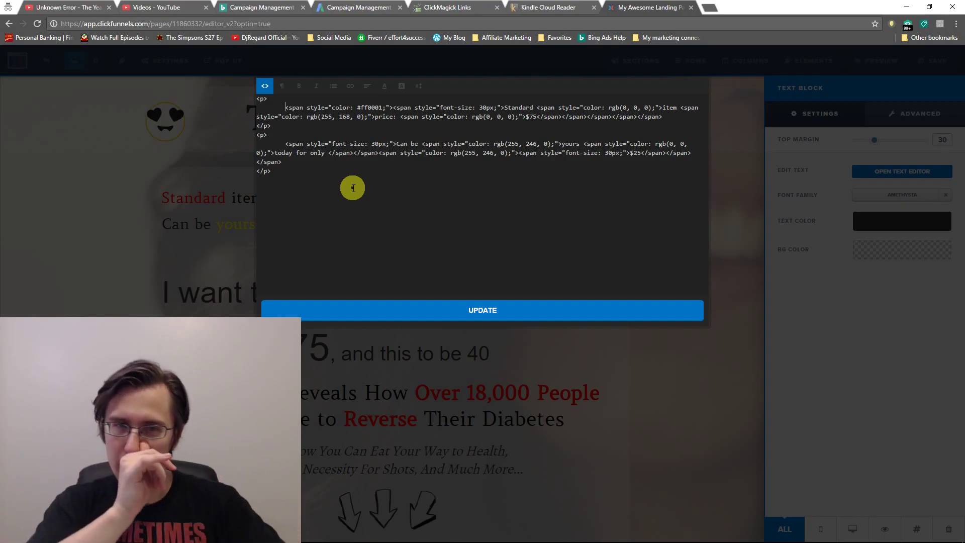
type("<del>")
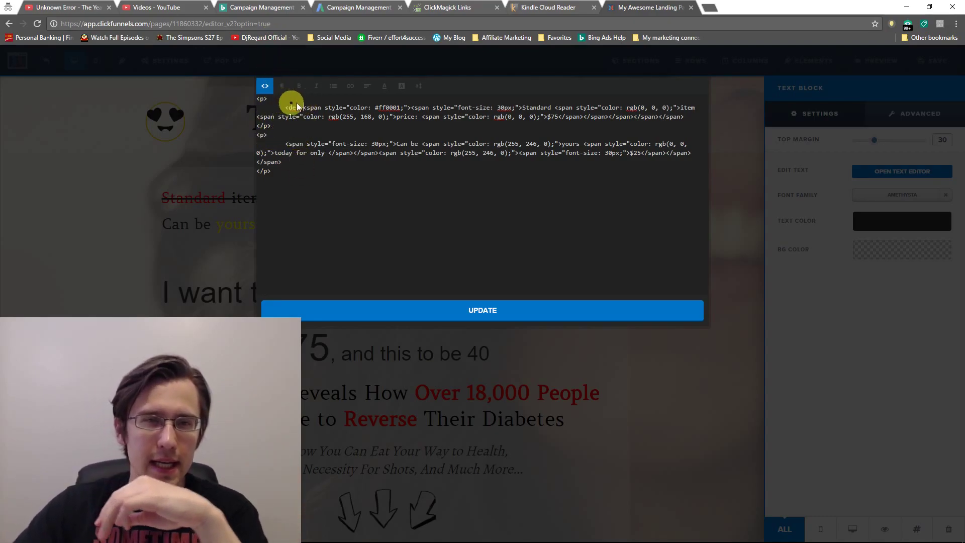
left_click(413, 310)
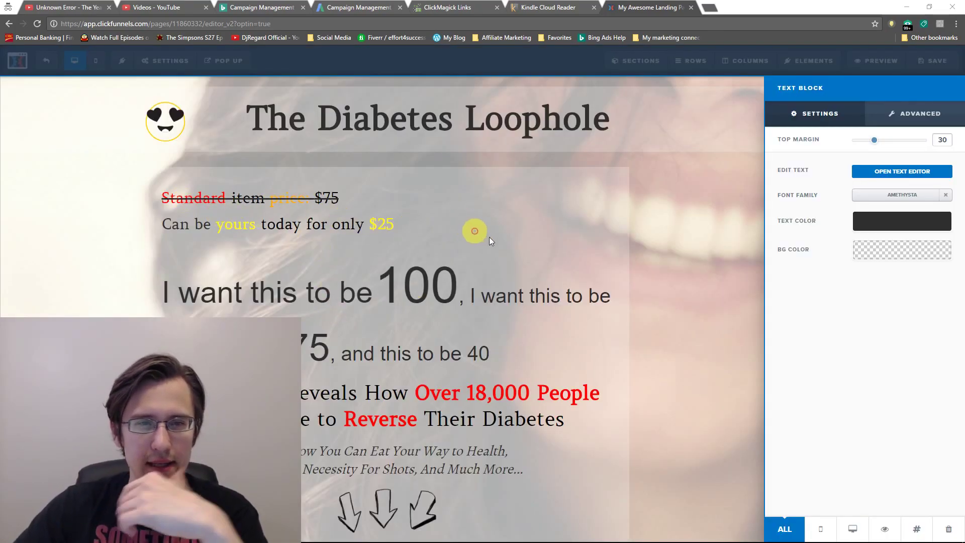
left_click(908, 173)
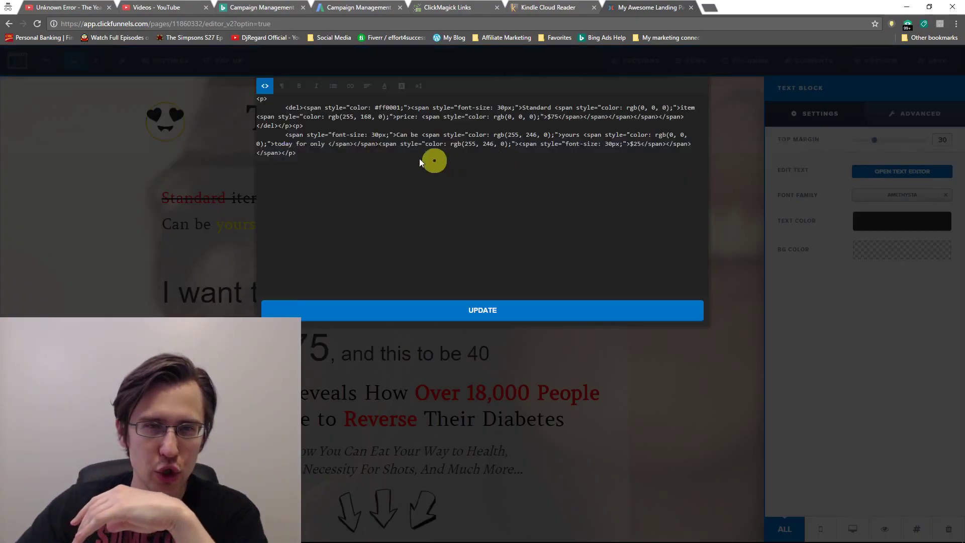
left_click(400, 310)
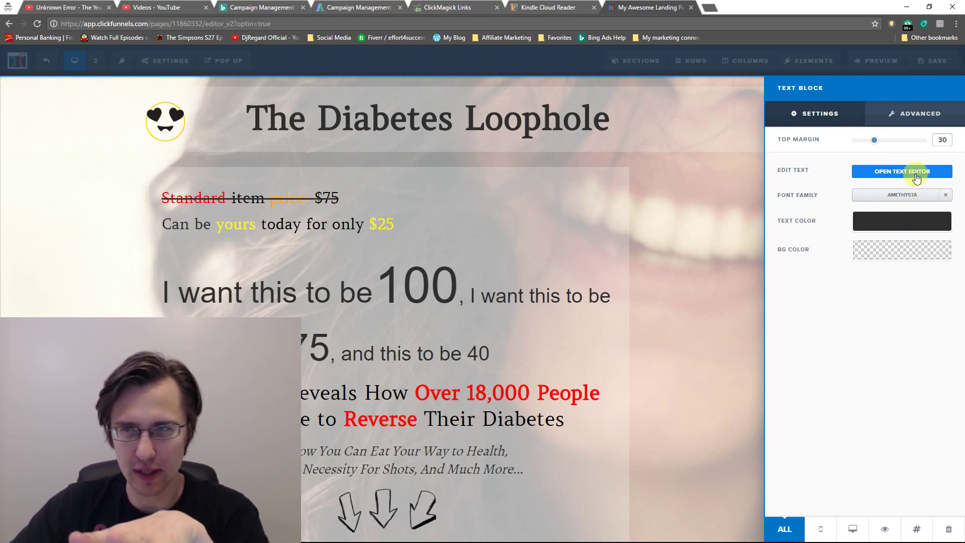
- Move the opening <del> tag from before "Standard" to directly before "item" in the HTML source and update the text block
left_click(905, 171)
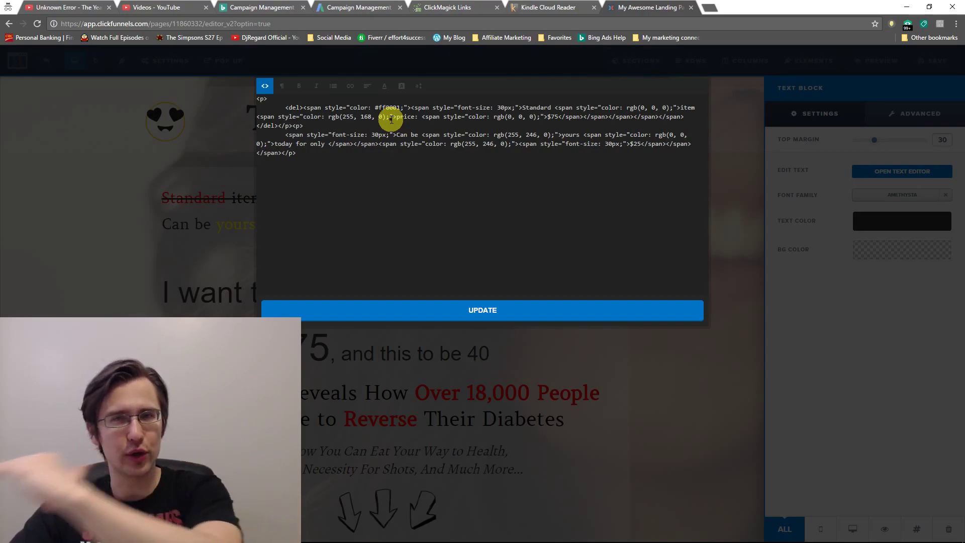
left_click(303, 107)
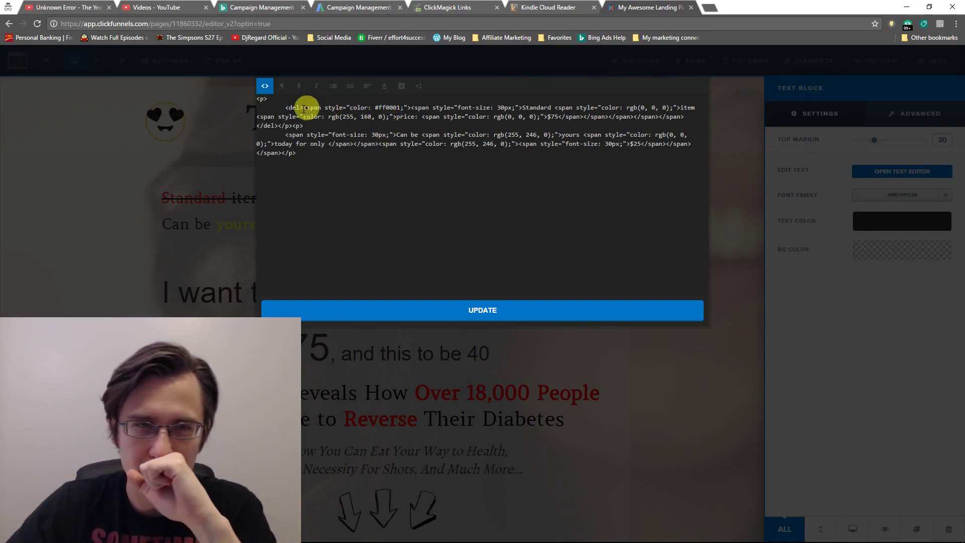
key("BackSpace")
key("BackSpace")
key("BackSpace")
key("BackSpace")
key("BackSpace")
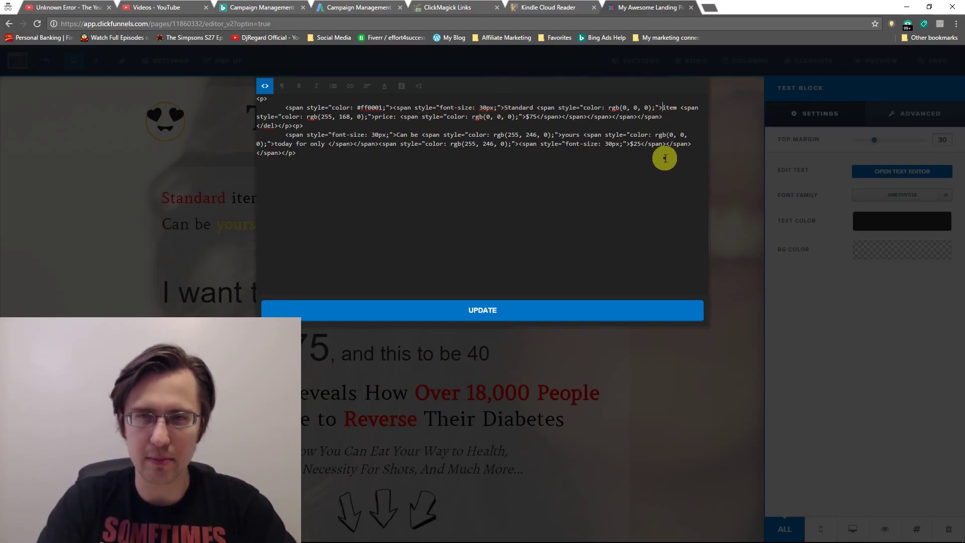
type("del")
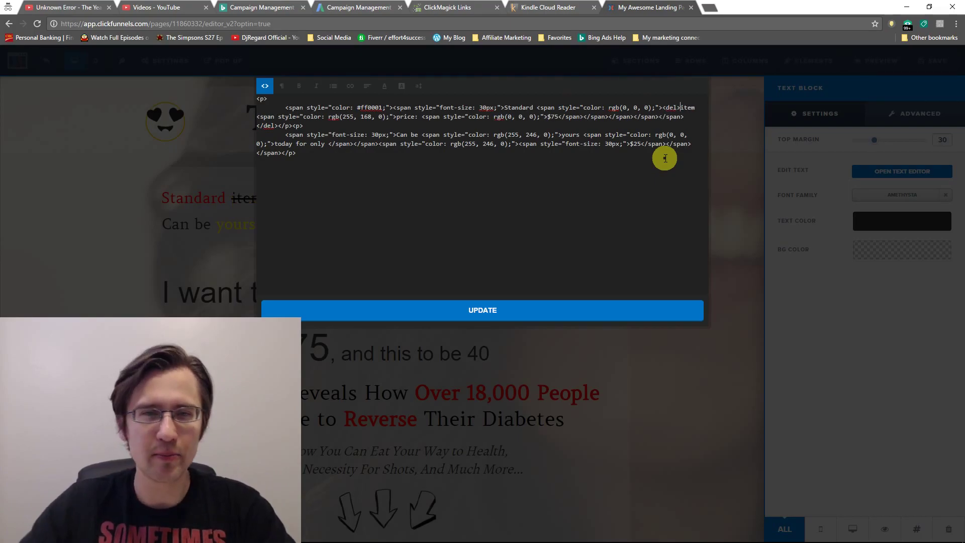
left_click(553, 311)
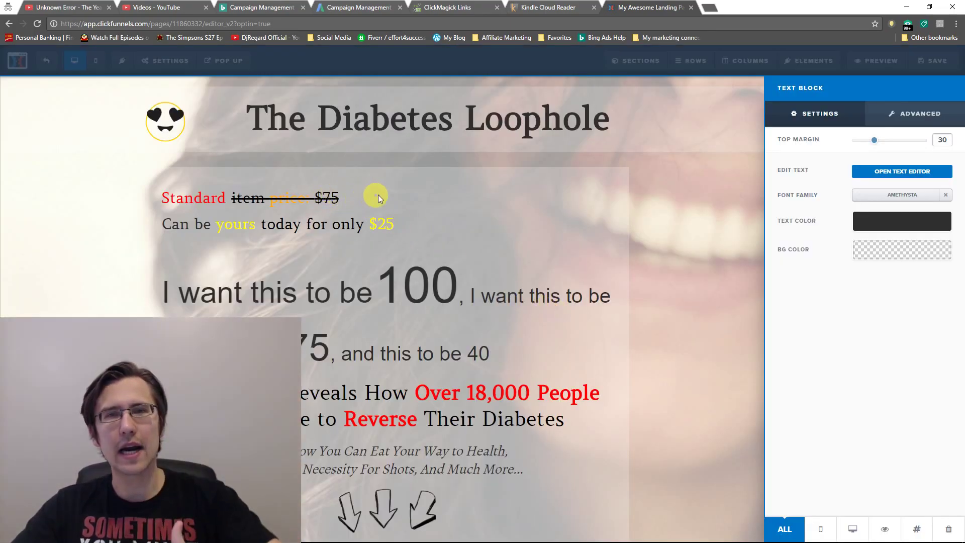
- Replace the space after "item" in the HTML source with a closing </del> tag and update the text block
left_click(882, 171)
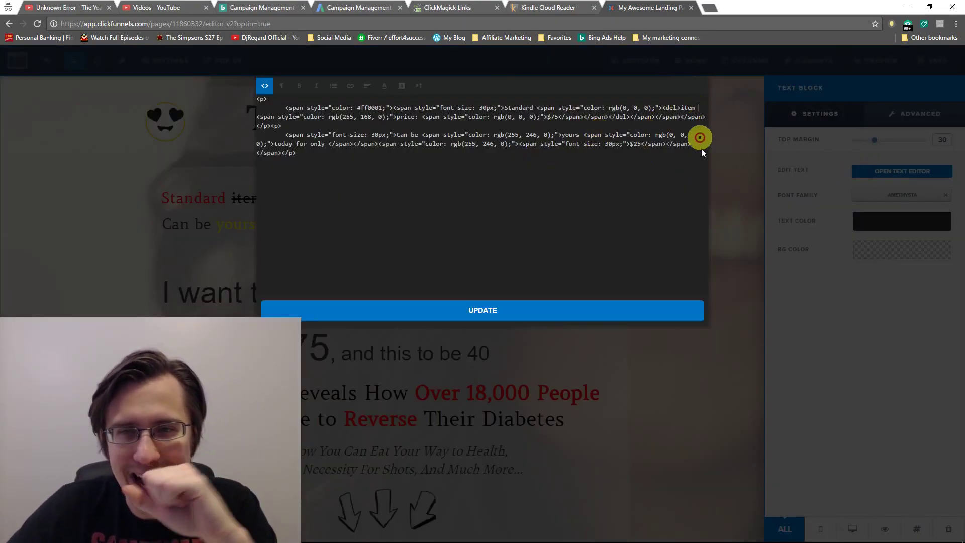
key("BackSpace")
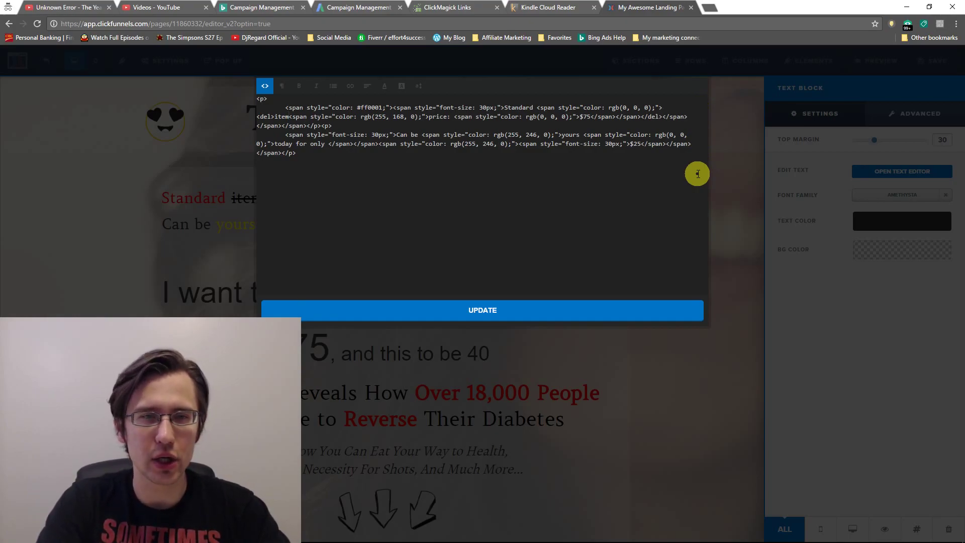
type("</del>")
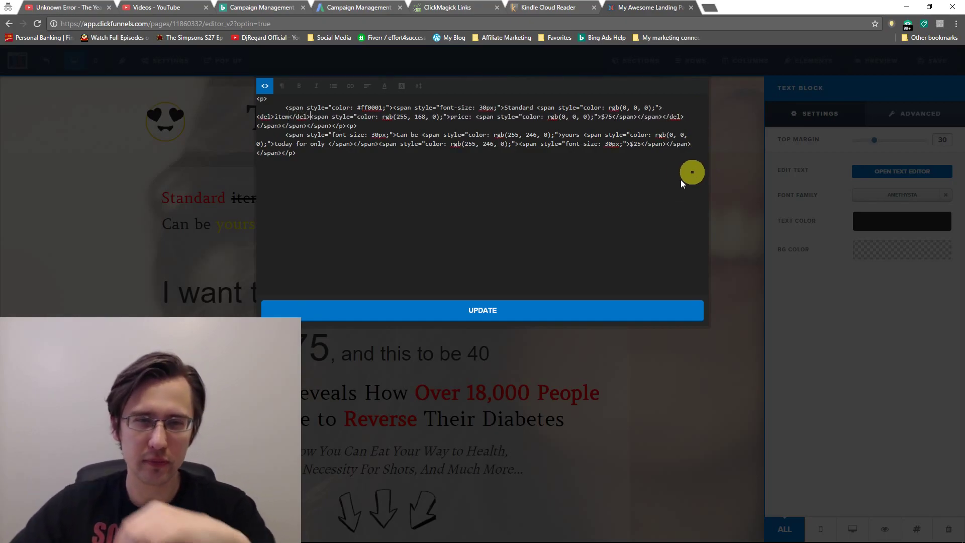
left_click(517, 309)
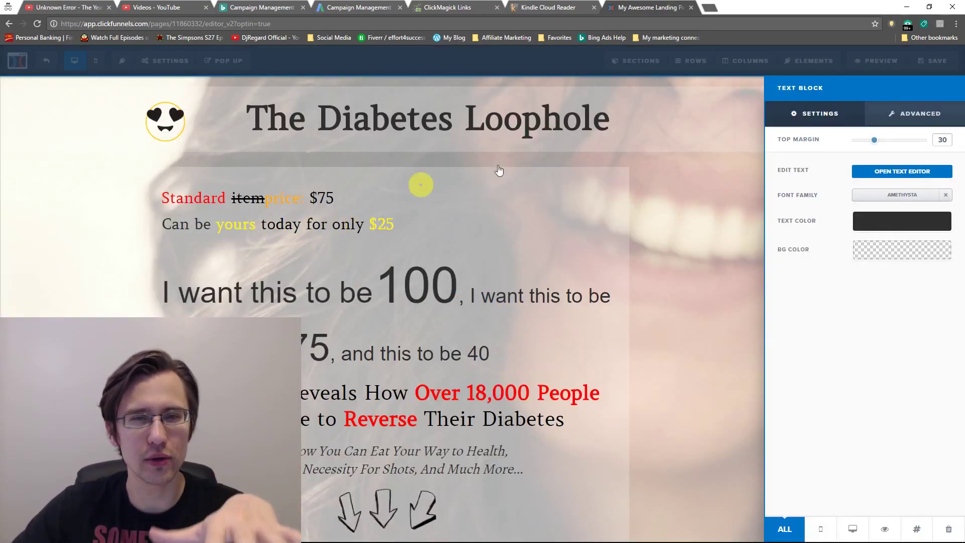
- Add a space between "item" and "price:" in the visual text view, check its HTML, and update the text block
left_click(875, 168)
left_click(265, 86)
left_click(361, 105)
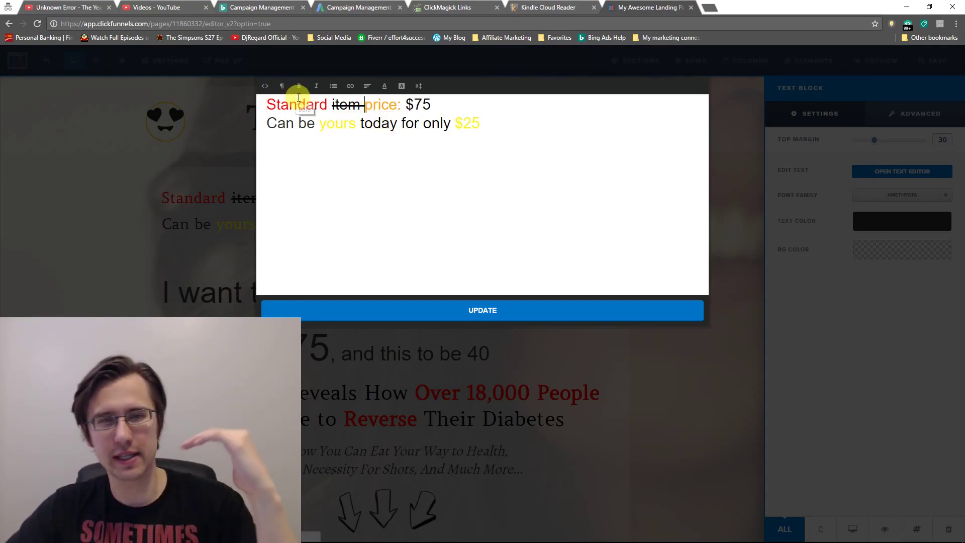
left_click(265, 90)
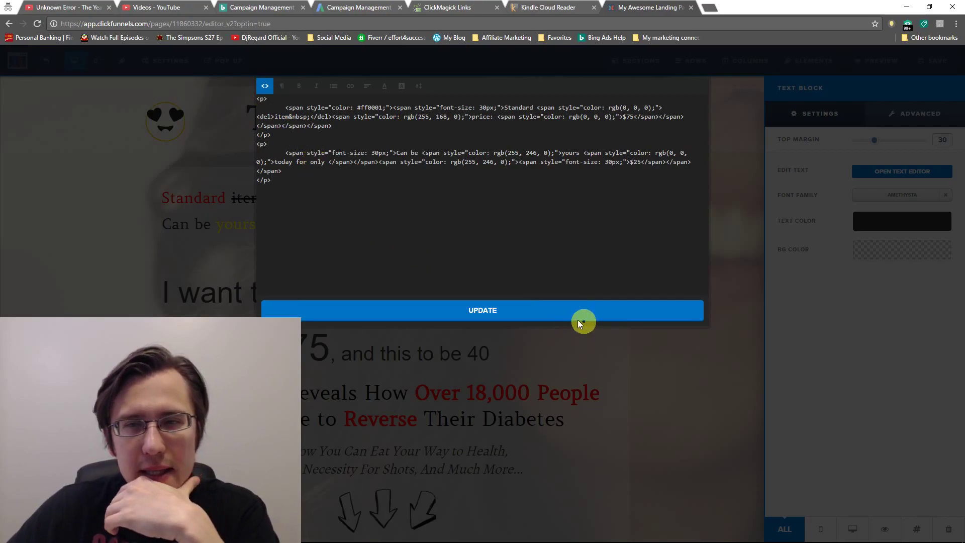
left_click(522, 311)
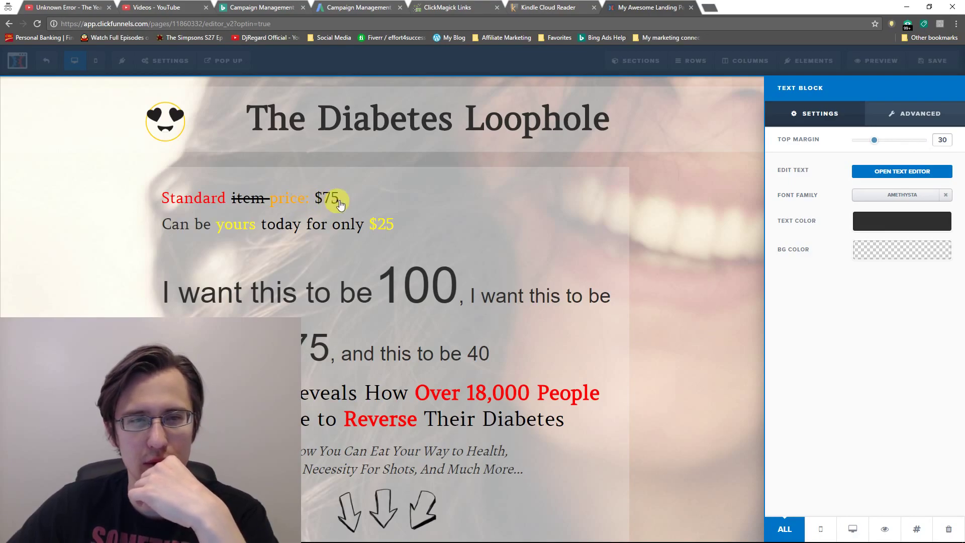
- Wrap the "$75" price in <del> and </del> tags in the HTML source and update the text block
left_click(911, 180)
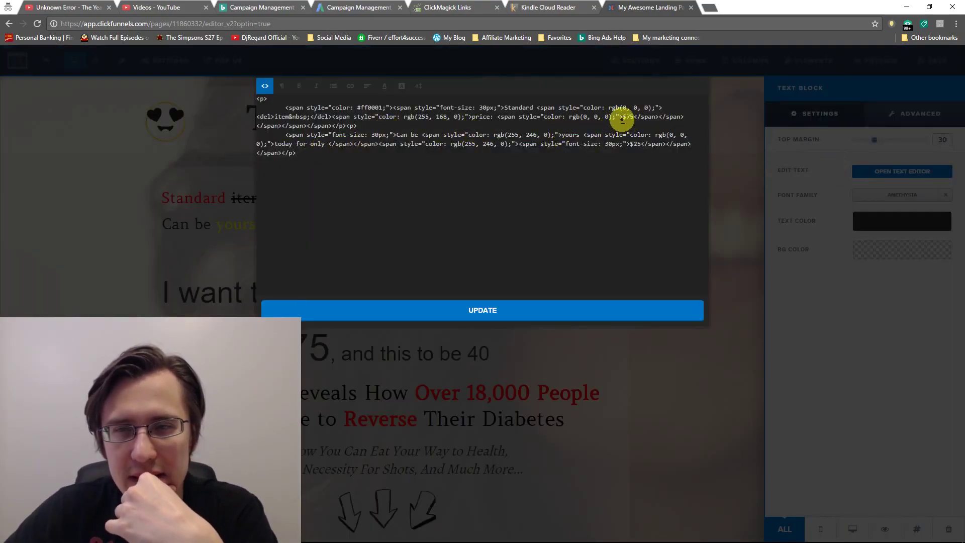
type("del>")
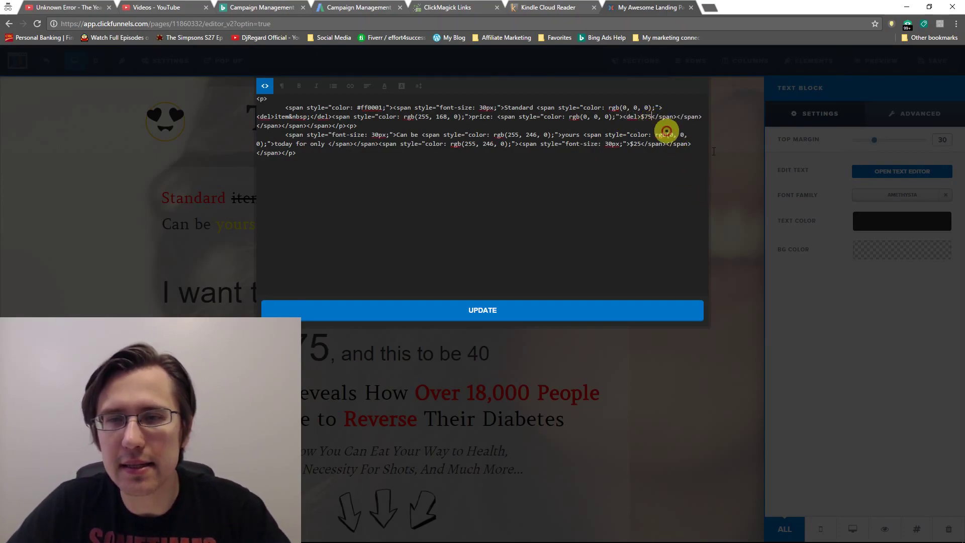
key("Right")
key("Right")
key("Right")
key("Right")
type("</del>")
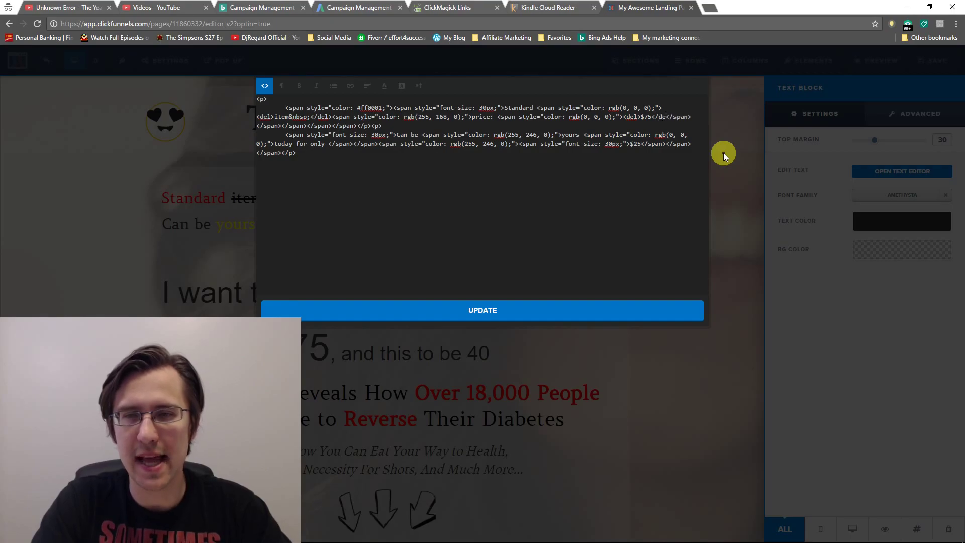
left_click(457, 310)
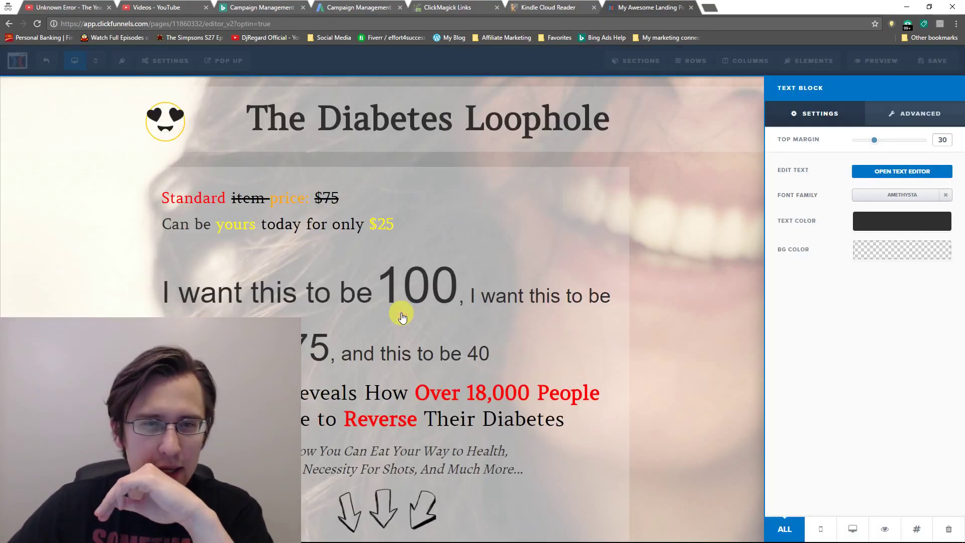
- Delete the &nbsp; entity after "item" in the HTML source and check the spacing in the visual text view
left_click(902, 172)
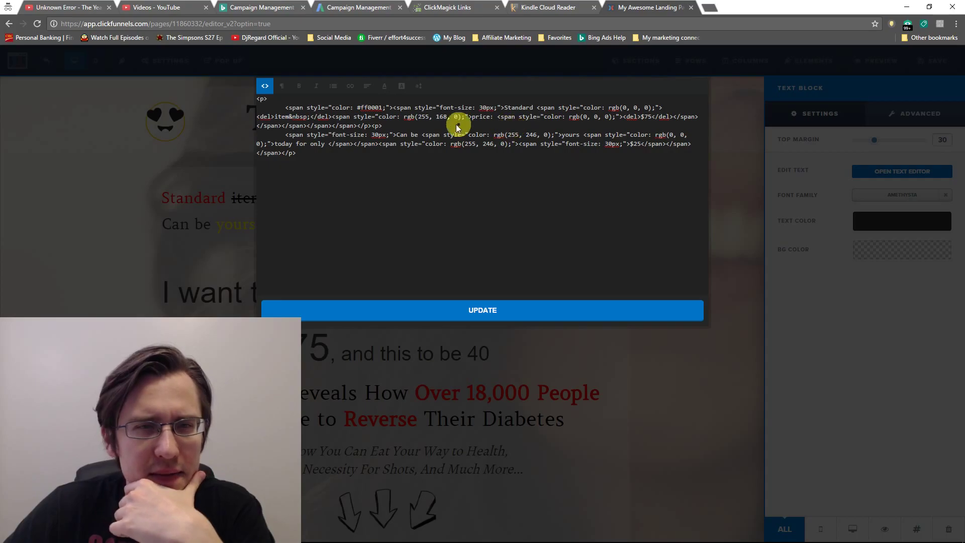
left_click(307, 117)
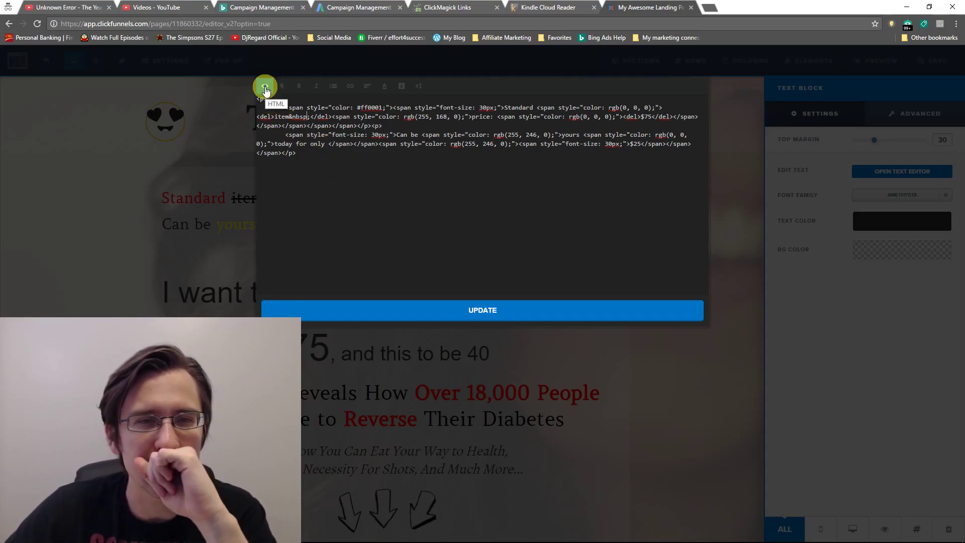
key("BackSpace")
key("BackSpace")
key("BackSpace")
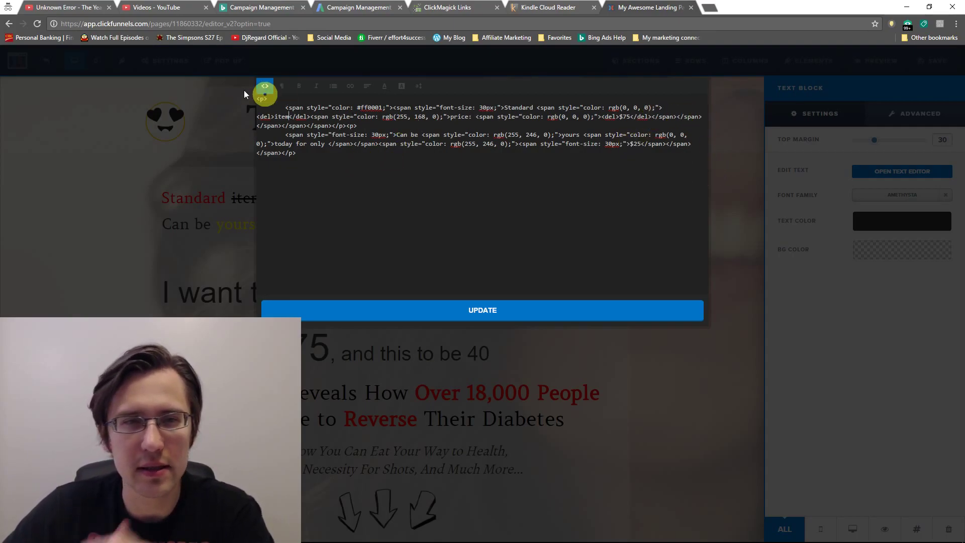
left_click(265, 86)
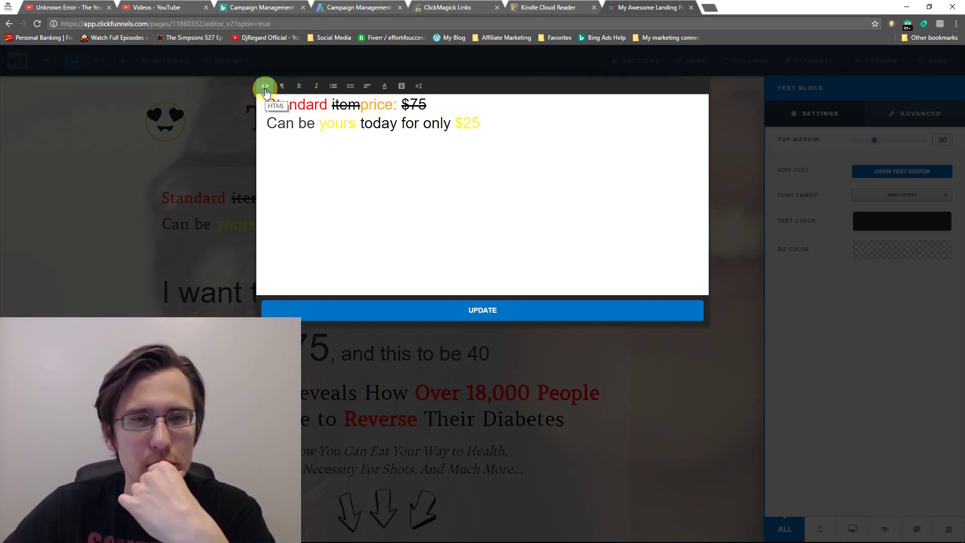
left_click(265, 88)
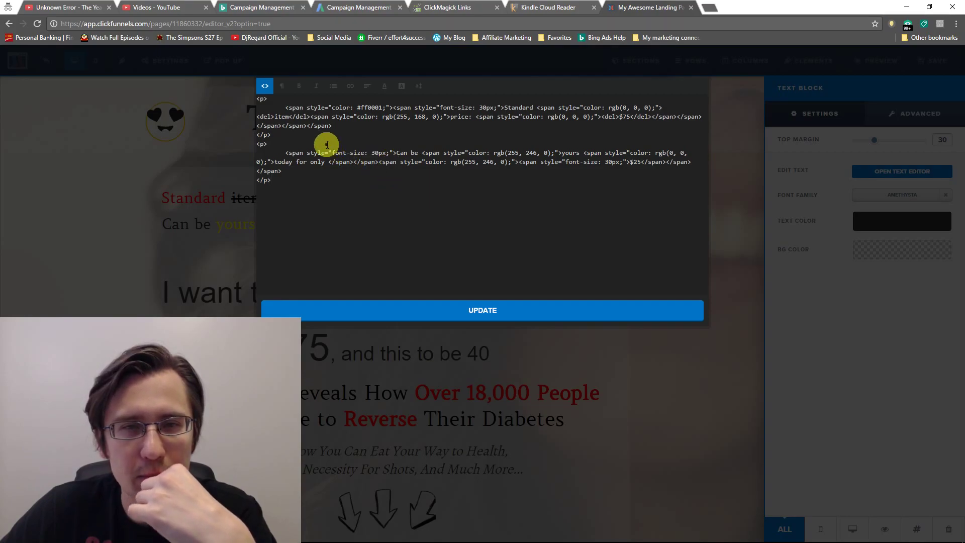
- Insert a space between "item" and "price:" in the visual text view and return to the HTML source
left_click(265, 87)
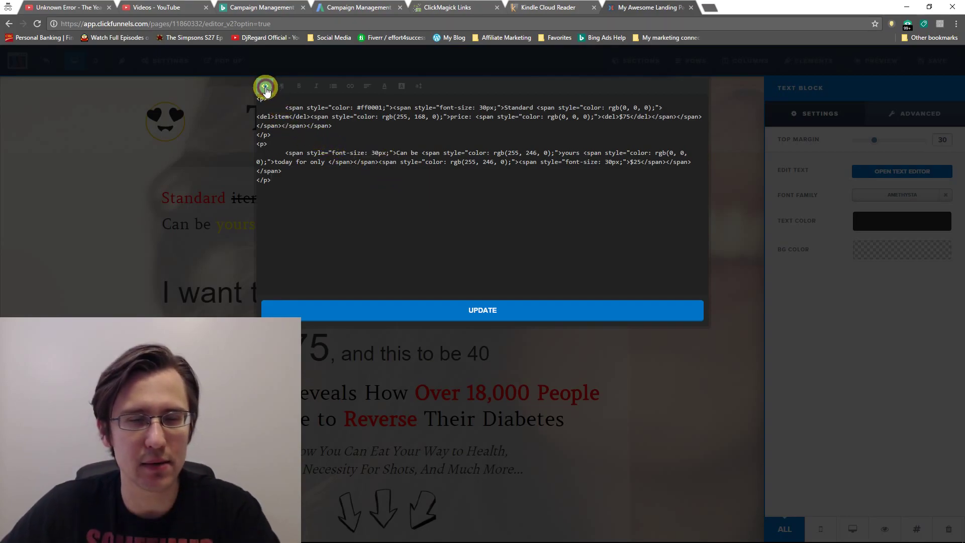
left_click(361, 108)
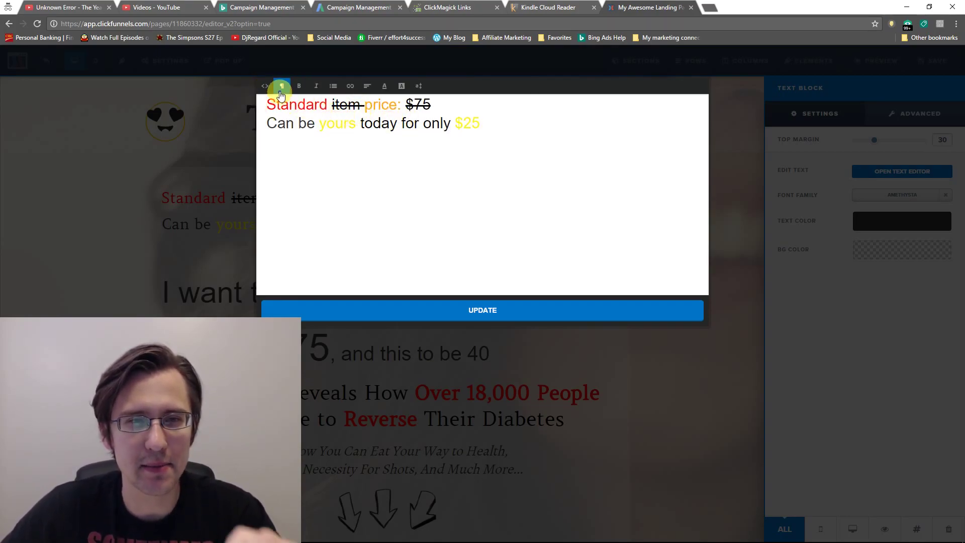
left_click(265, 87)
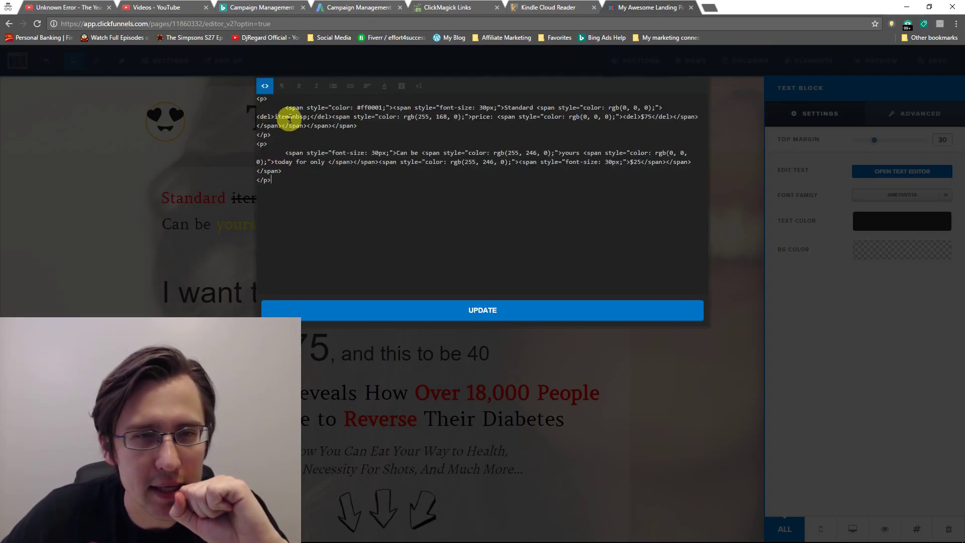
- Move the &nbsp; entity from inside the <del> tags to just after the </del> following "item", check the visual spacing, and update the text block
left_click_drag(289, 118, 310, 120)
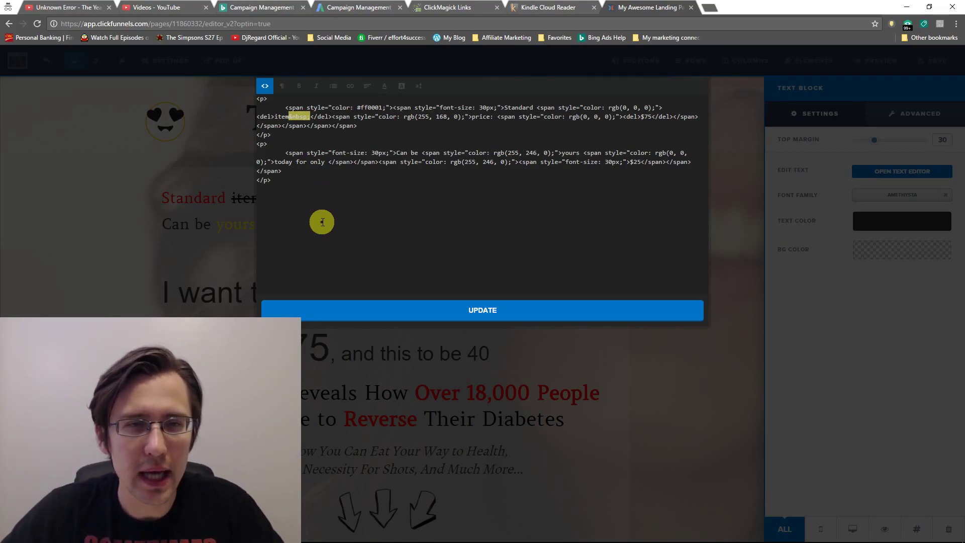
key("BackSpace")
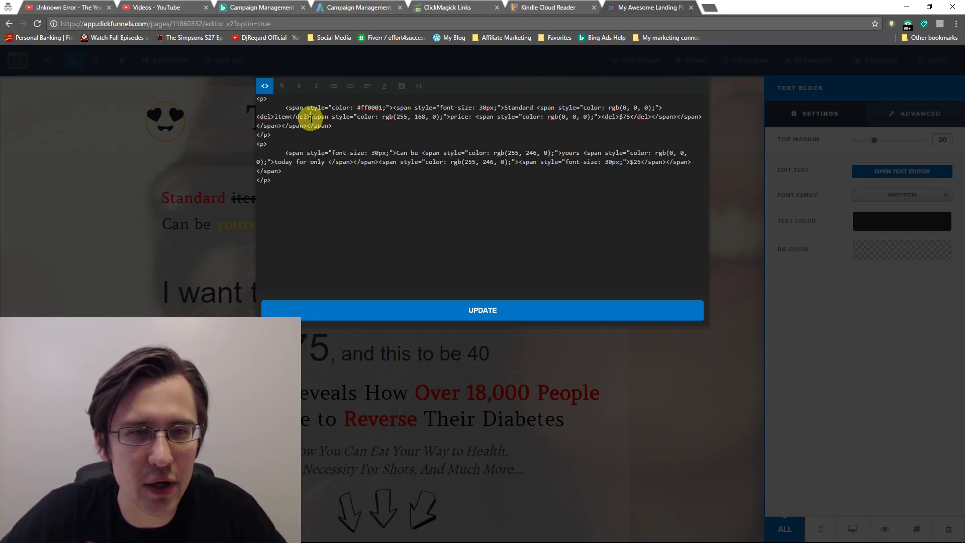
left_click(265, 86)
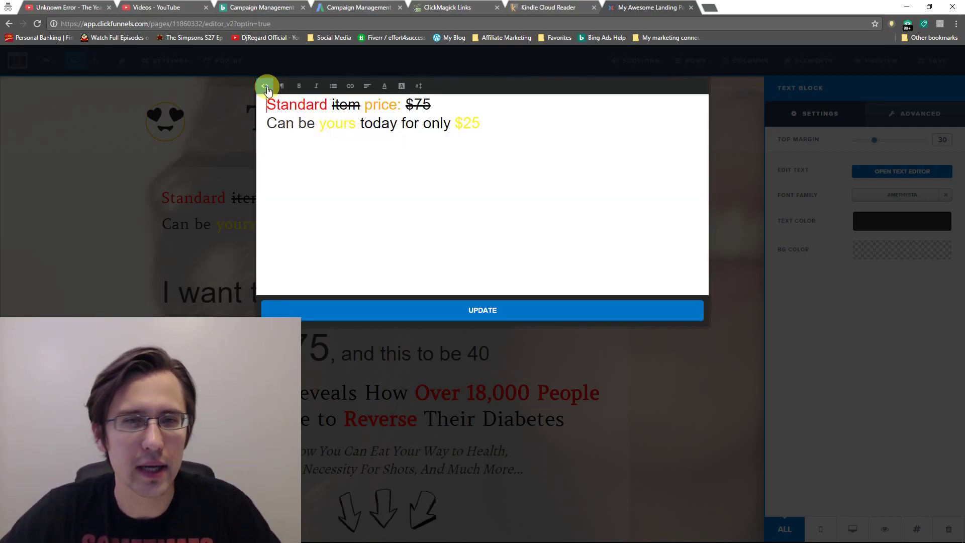
left_click(265, 86)
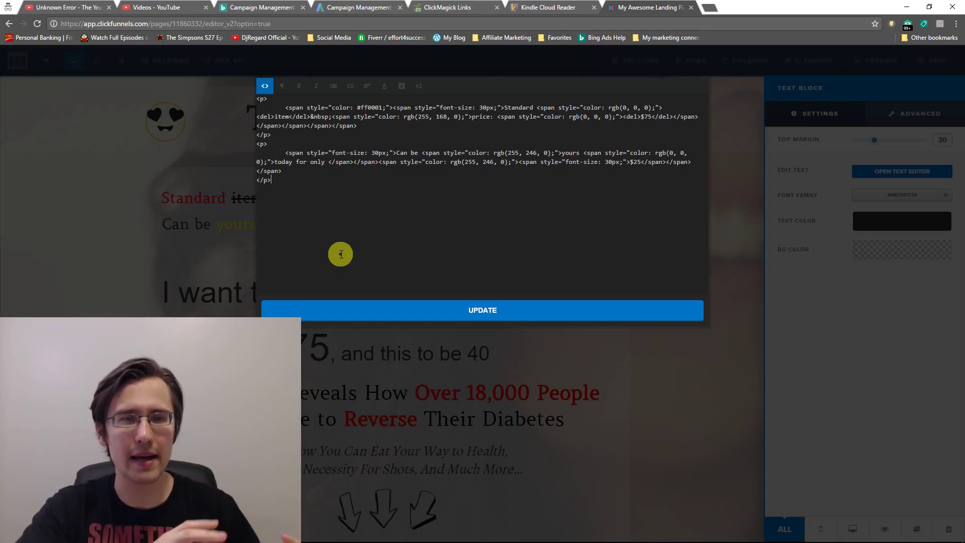
left_click(337, 309)
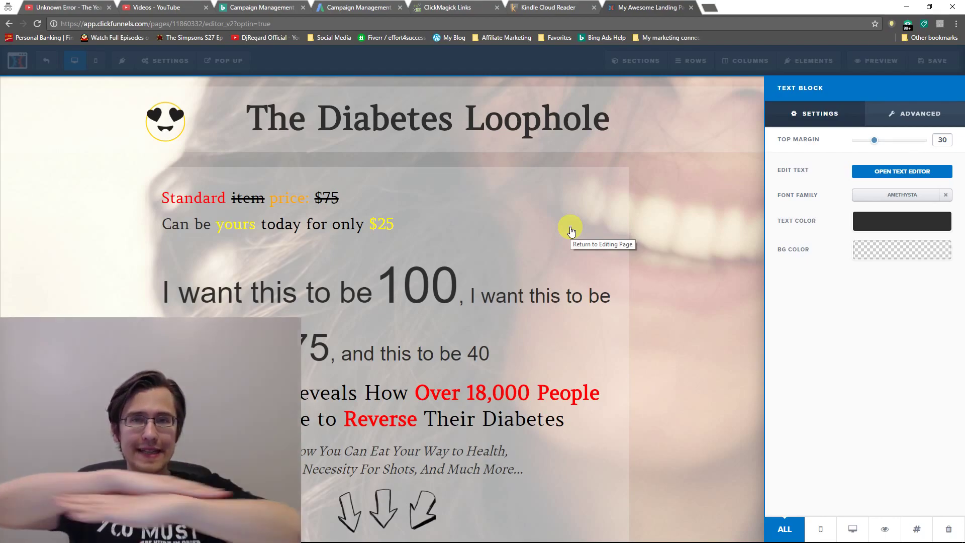
- Reopen the text block's editor, review its HTML source and visual text, and close it with an update
left_click(892, 171)
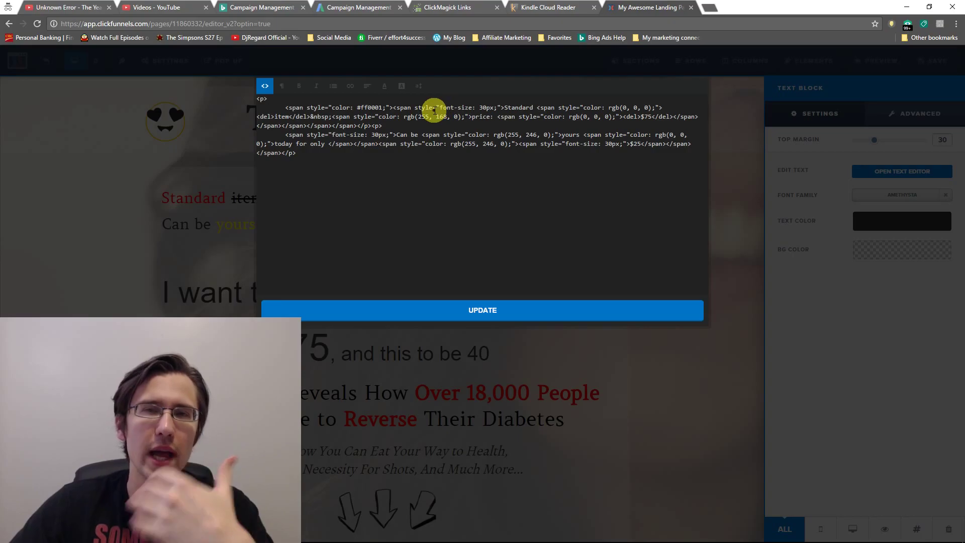
left_click(265, 88)
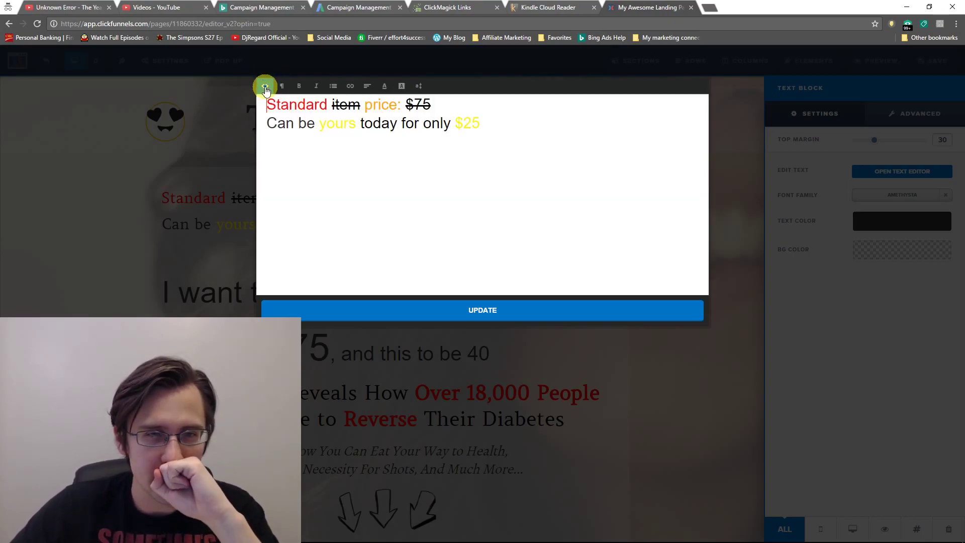
left_click(410, 314)
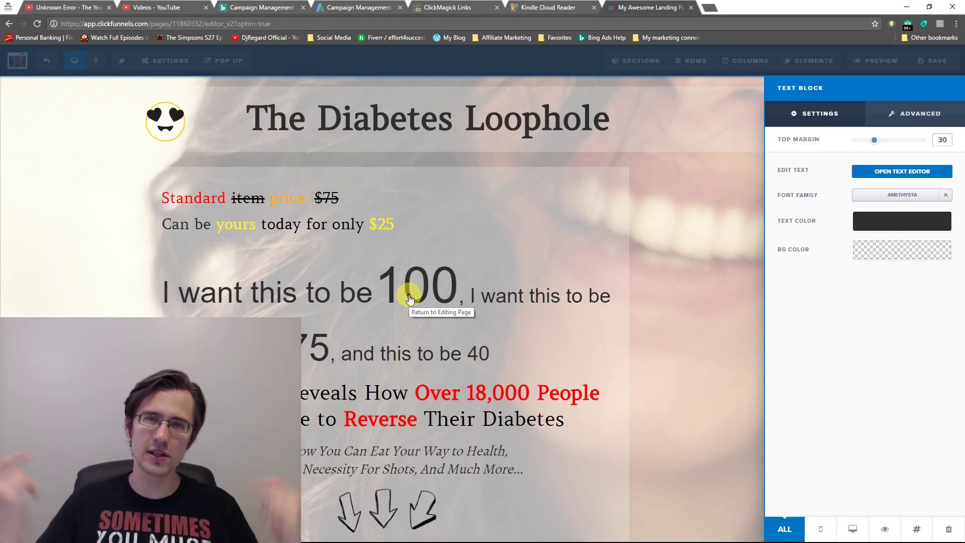